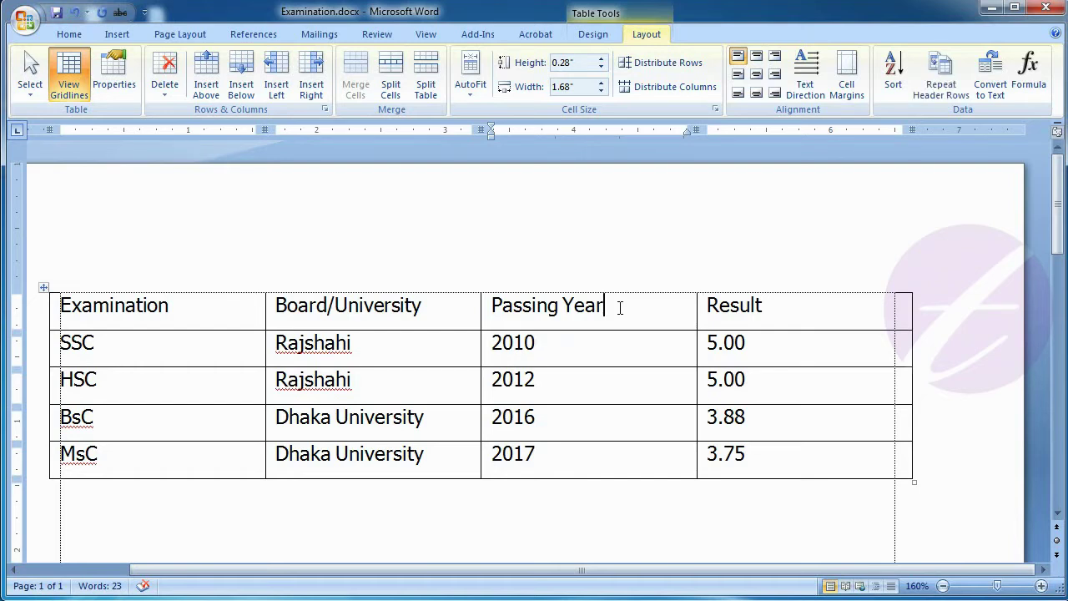
Align the Result heading Center Left in its cell, after trying Top Center and Top Right.
left_click(792, 309)
left_click(756, 57)
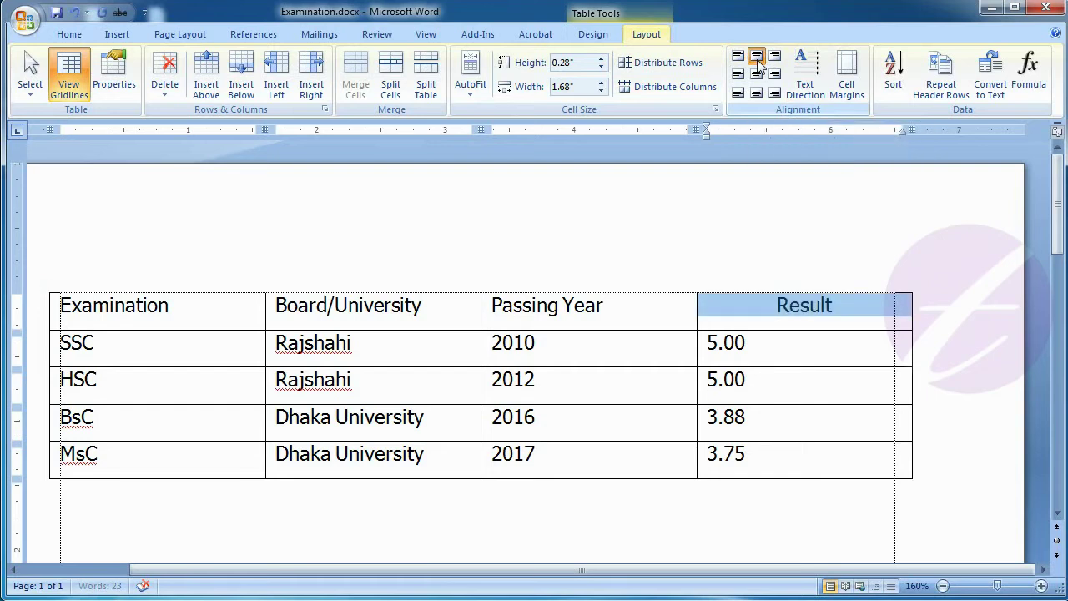
left_click(838, 302)
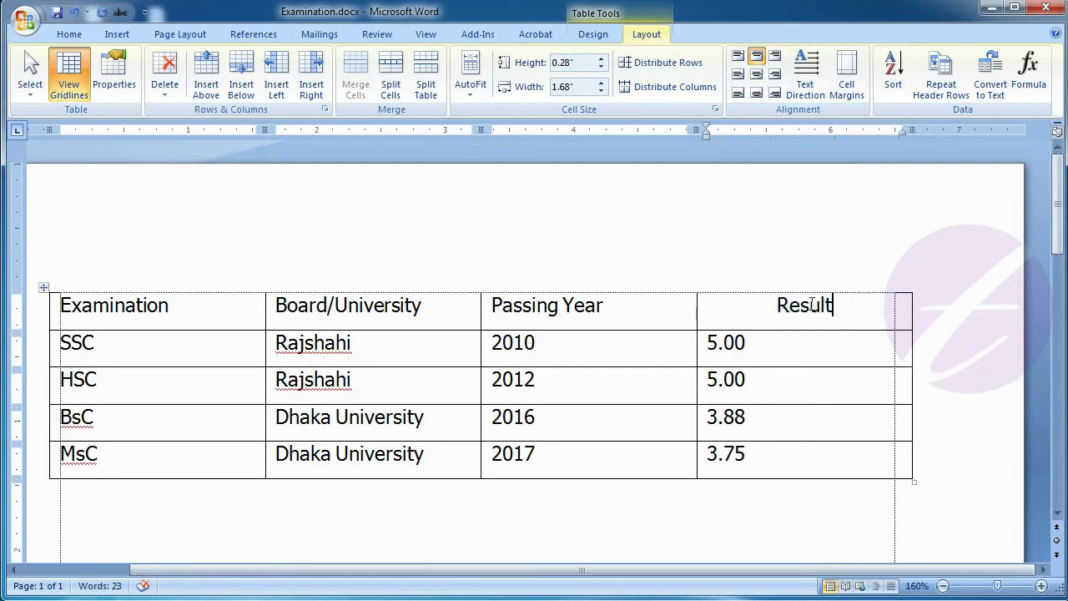
left_click(774, 55)
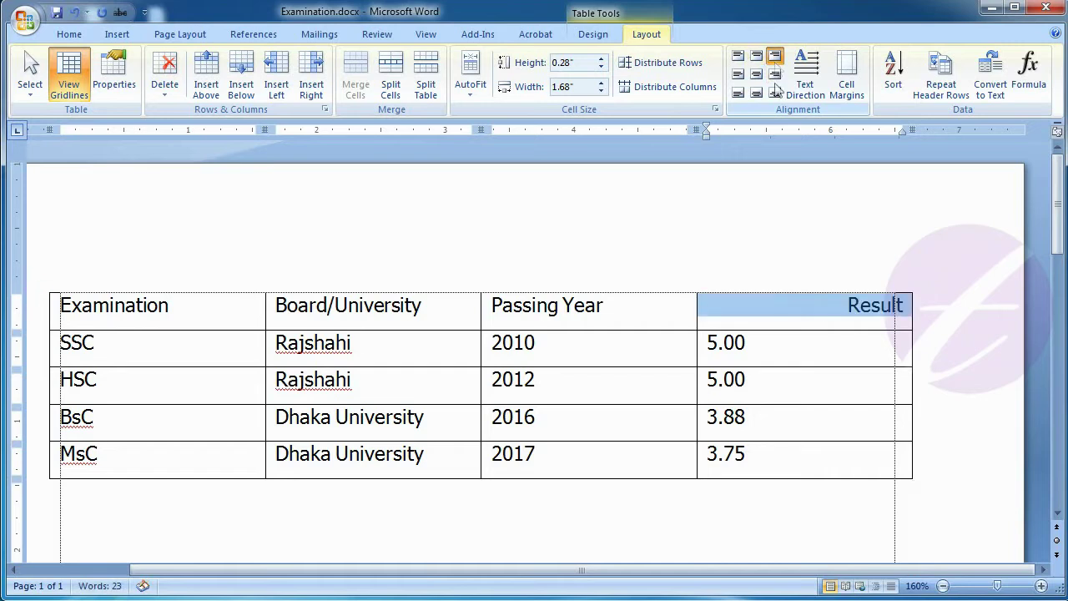
left_click(881, 304)
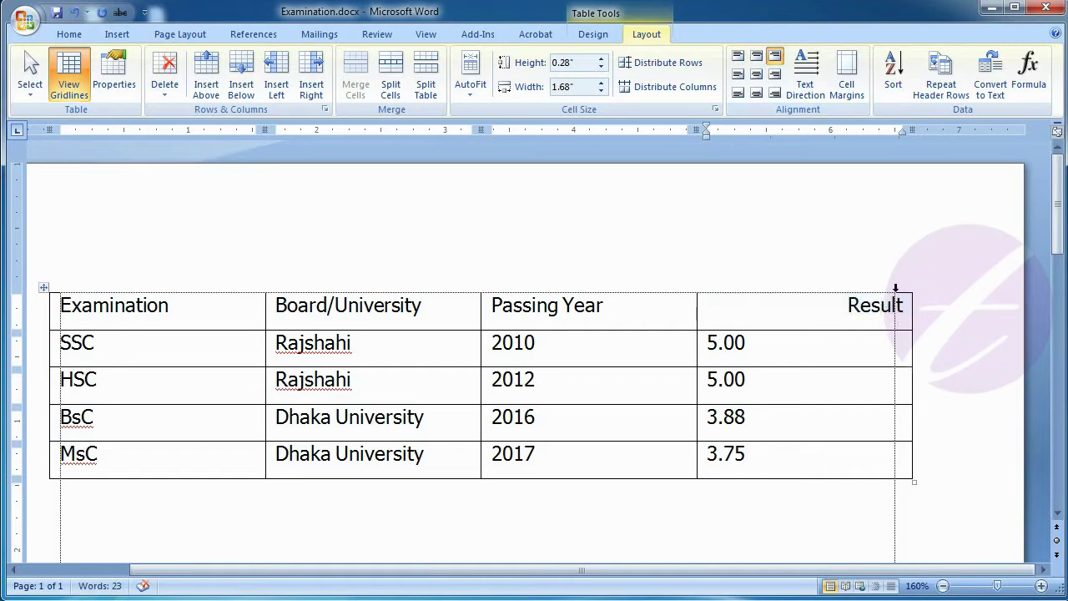
left_click(738, 75)
left_click(764, 311)
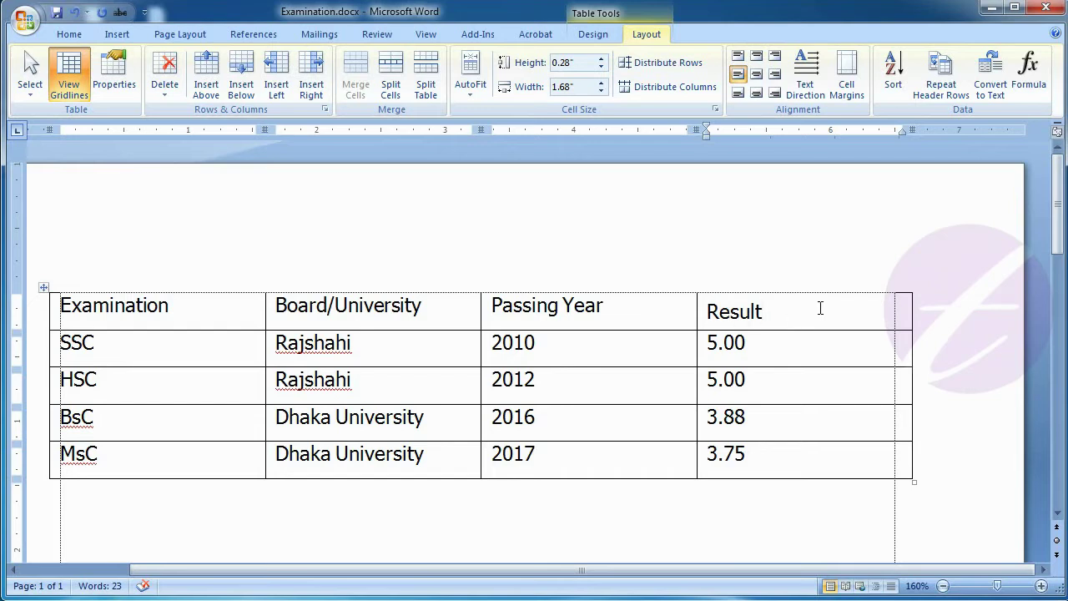
Try Align Center on the Result heading, then set it to Align Center Right.
left_click(756, 75)
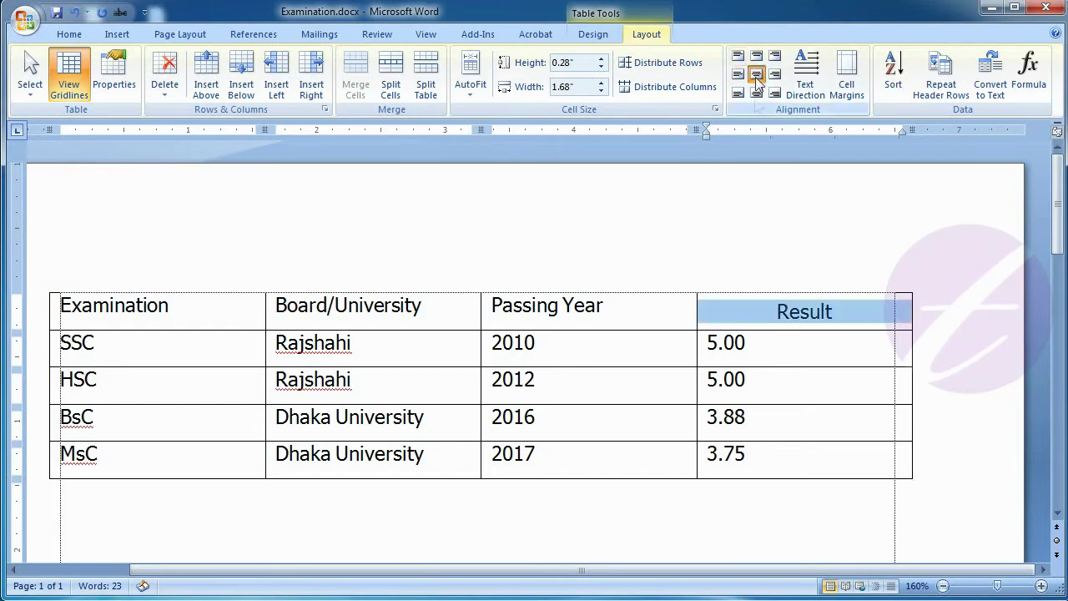
left_click(845, 318)
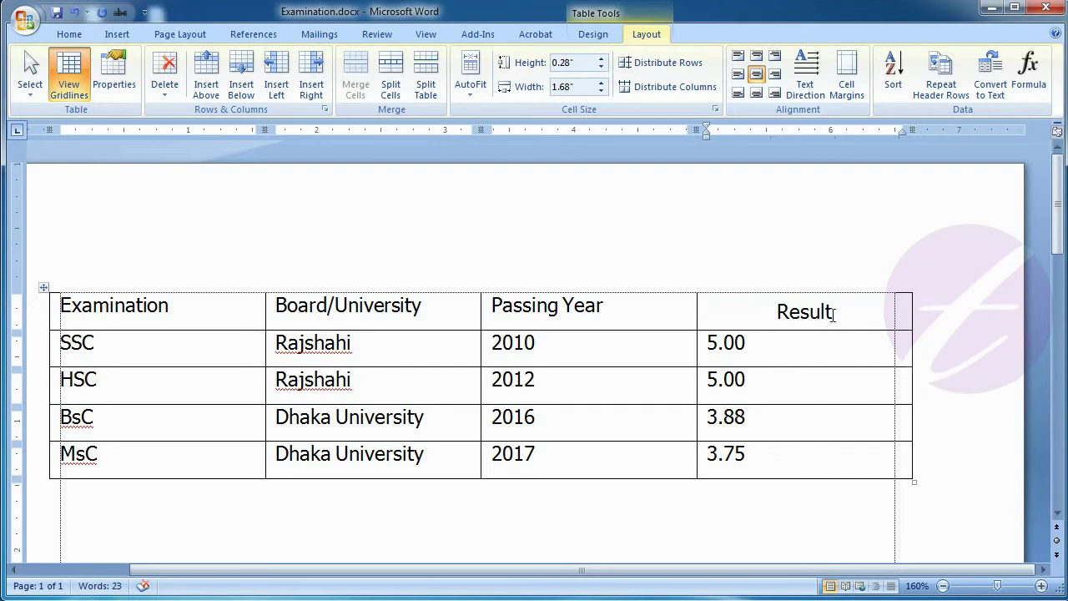
left_click(775, 73)
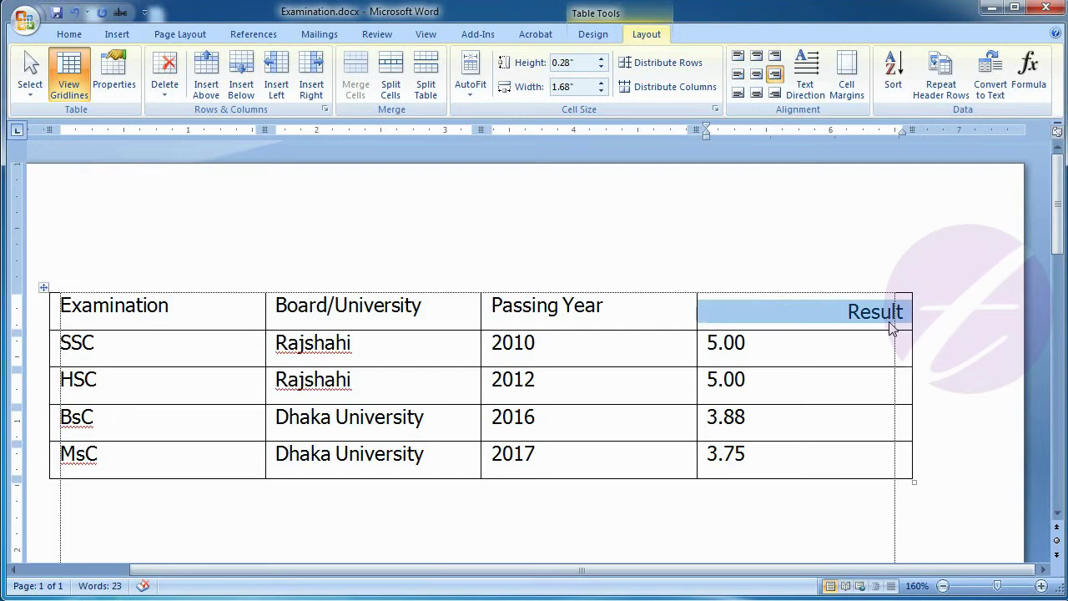
Move the Result heading from bottom left to bottom centre, ending at bottom right.
left_click(737, 94)
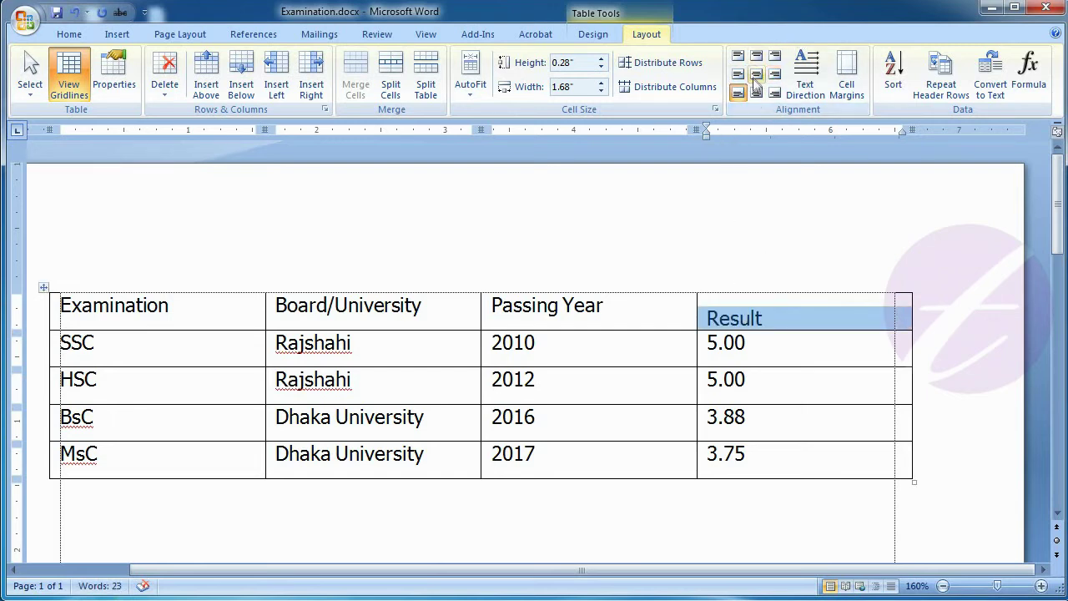
left_click(756, 94)
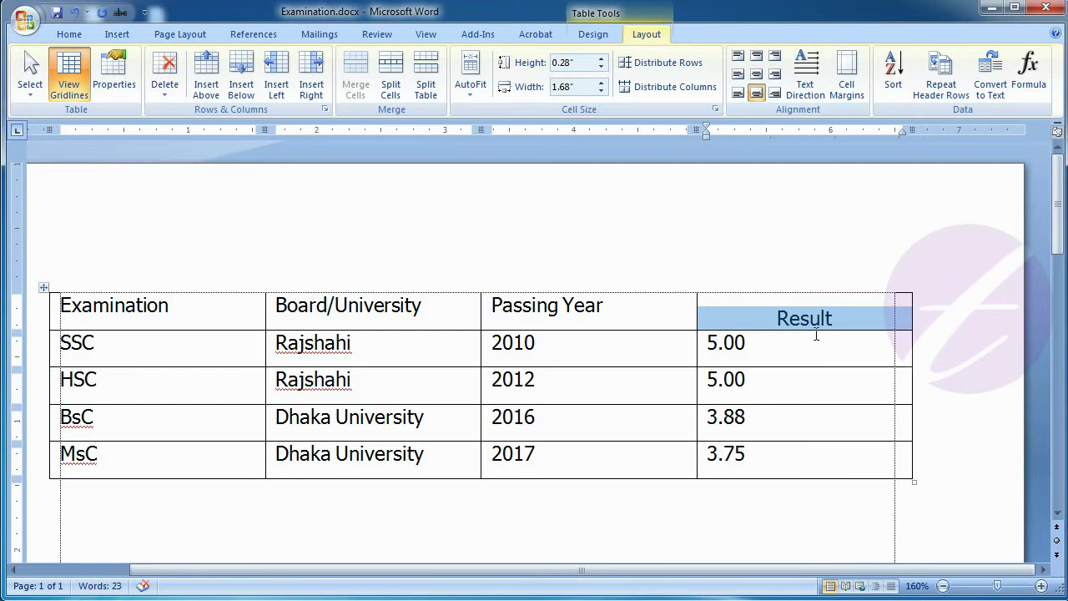
left_click(775, 93)
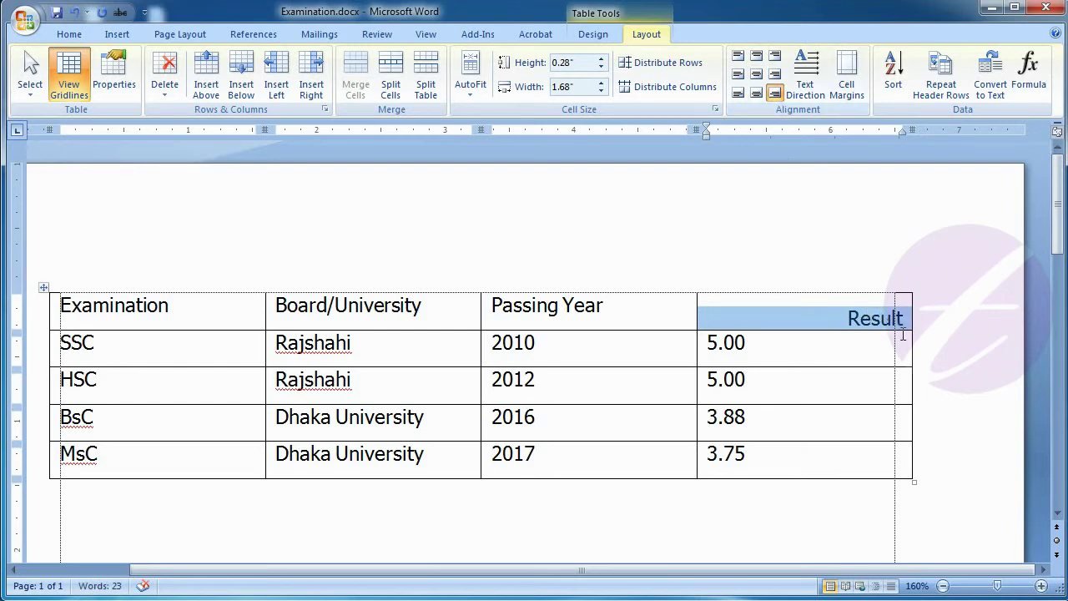
left_click(807, 320)
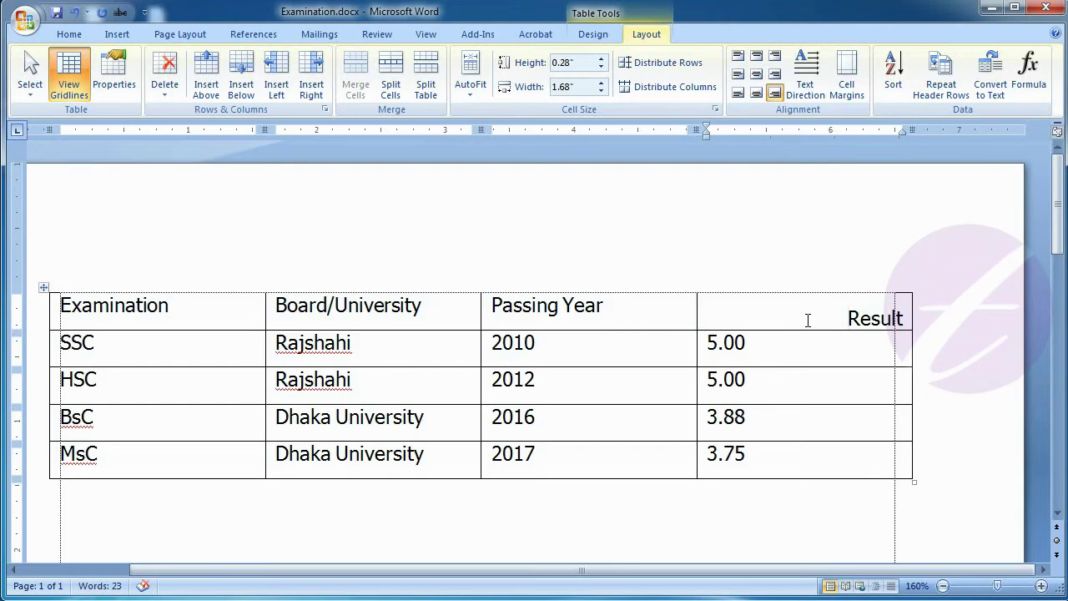
Select the full header row and apply Align Center to all four labels, including Result.
left_click_drag(174, 313, 506, 297)
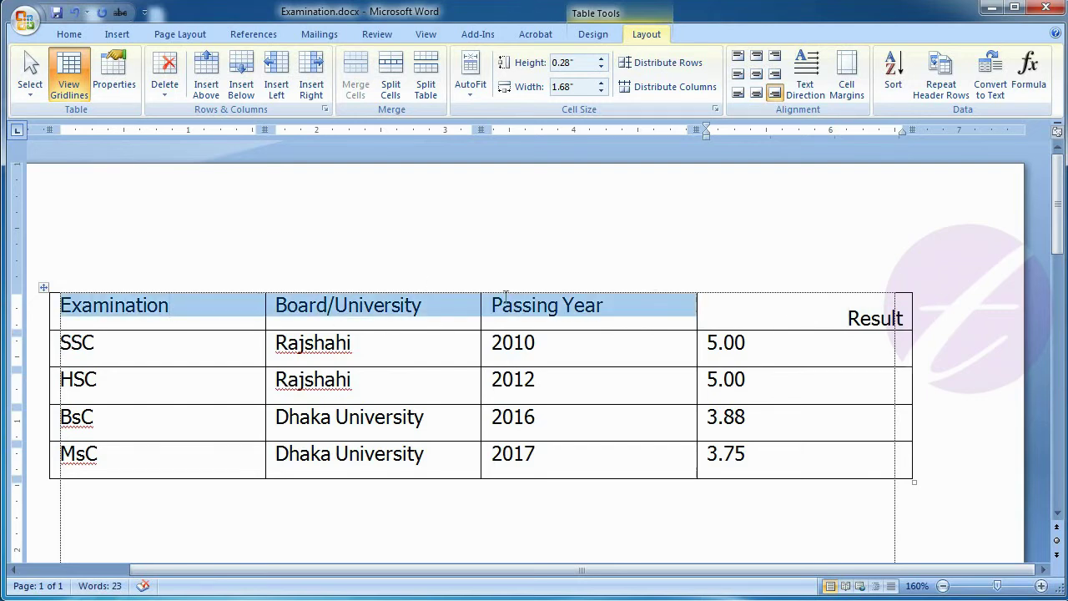
left_click_drag(688, 301, 758, 303)
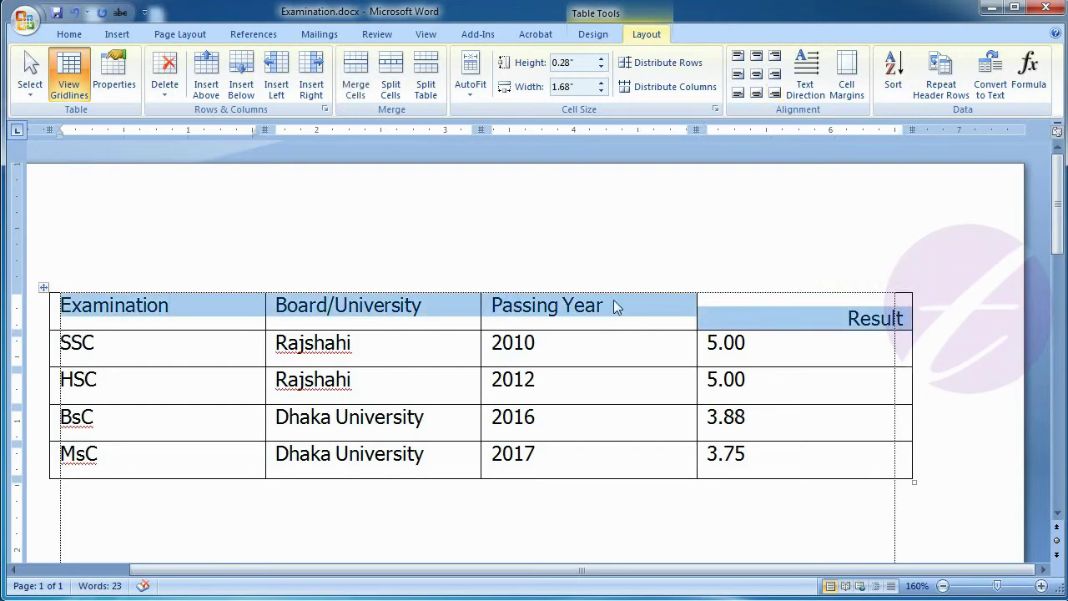
left_click(755, 75)
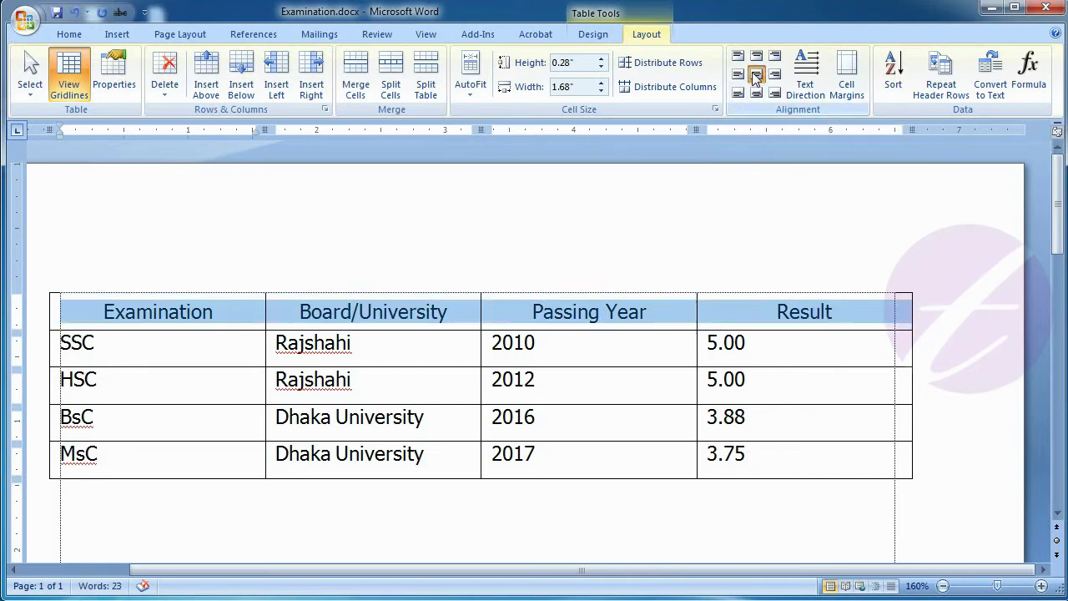
left_click(785, 313)
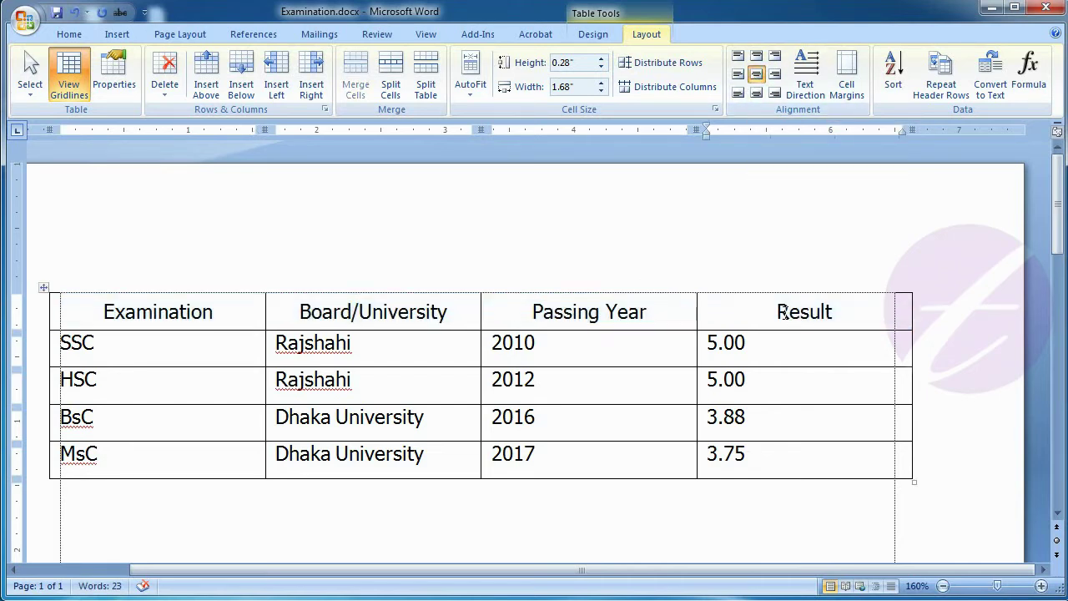
scroll(786, 313, "down", 2)
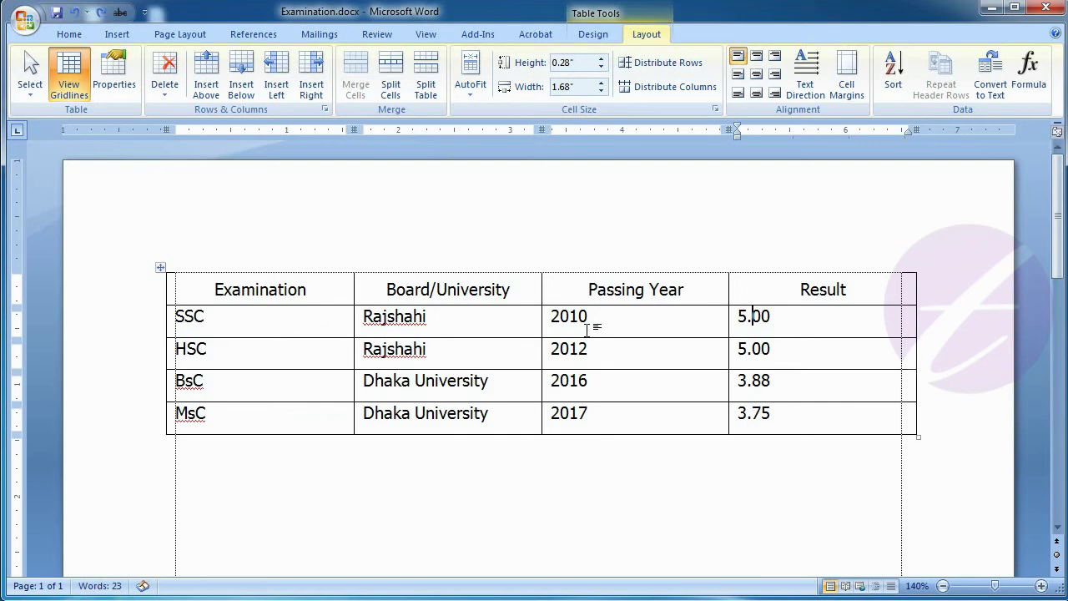
Apply AutoFit Contents so the exam table's four columns fit their text.
left_click(628, 314)
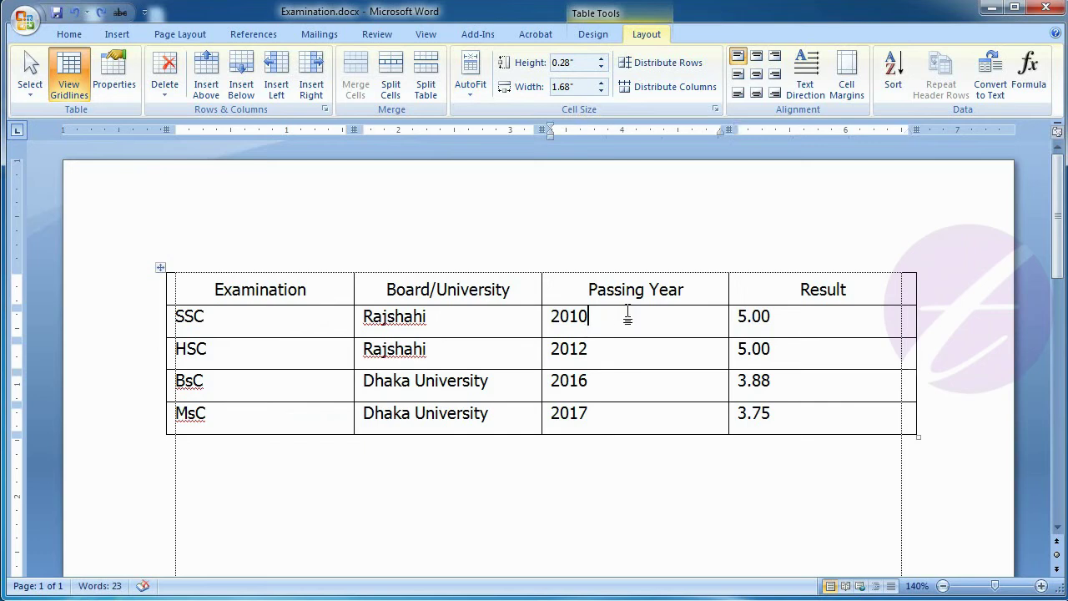
left_click(469, 83)
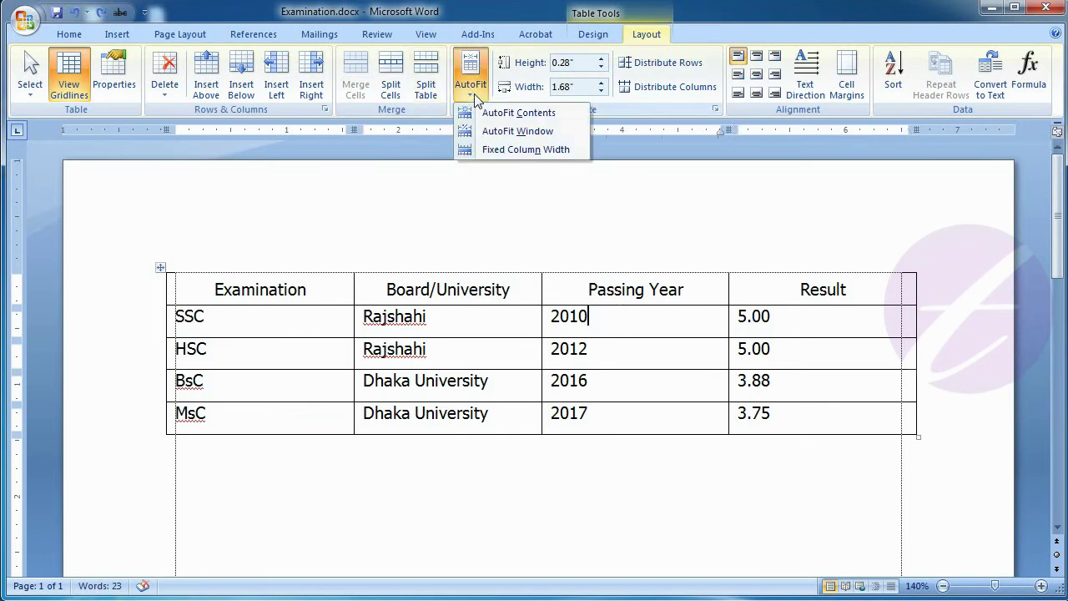
left_click(519, 113)
left_click(573, 330)
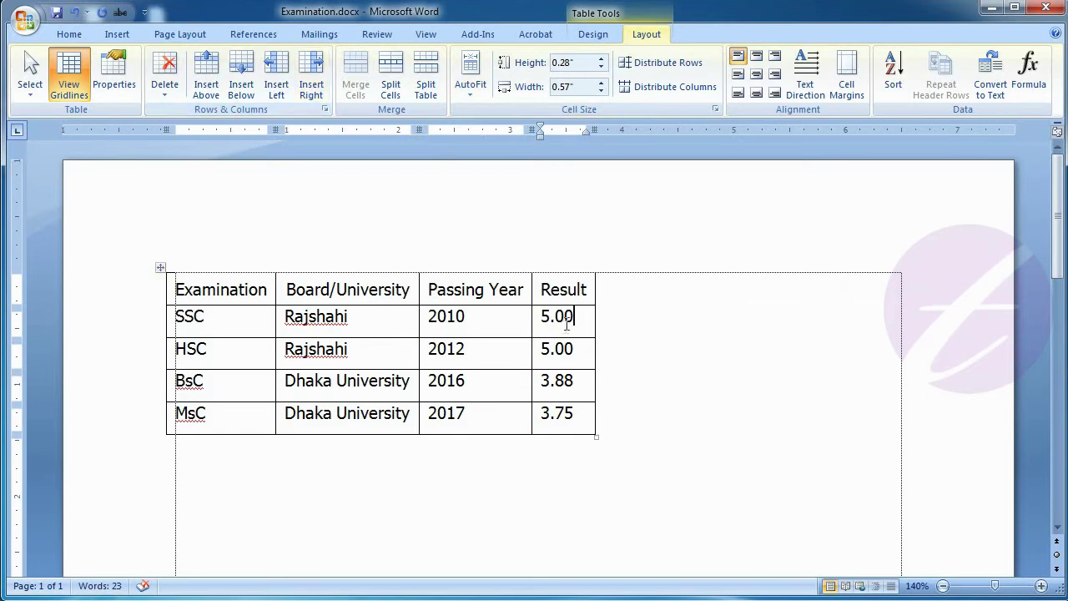
Insert a column right of Result and enter 'Passed' as its heading.
left_click(311, 83)
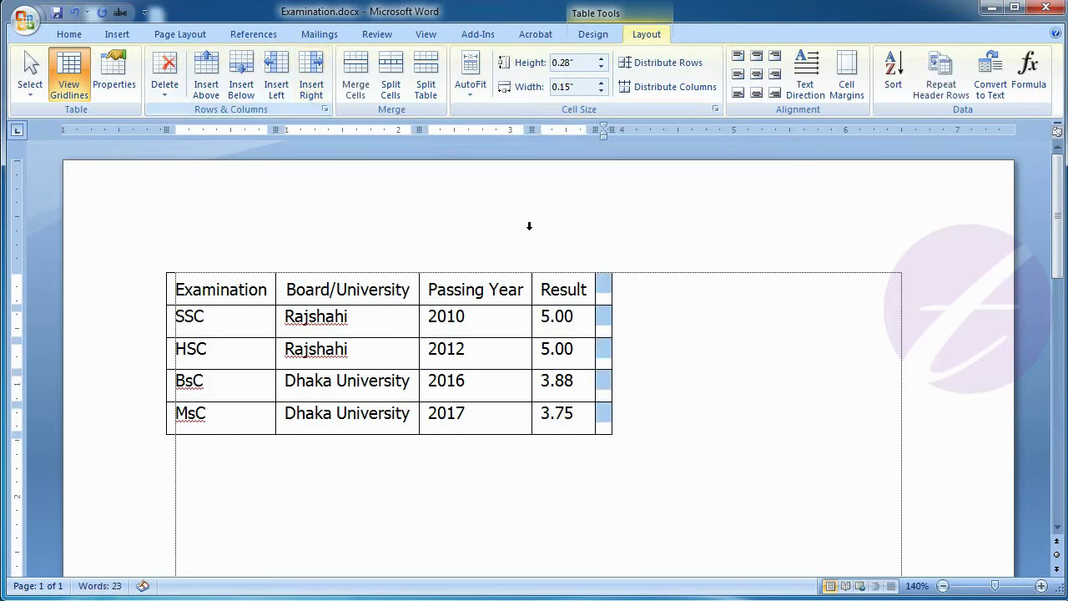
left_click(605, 292)
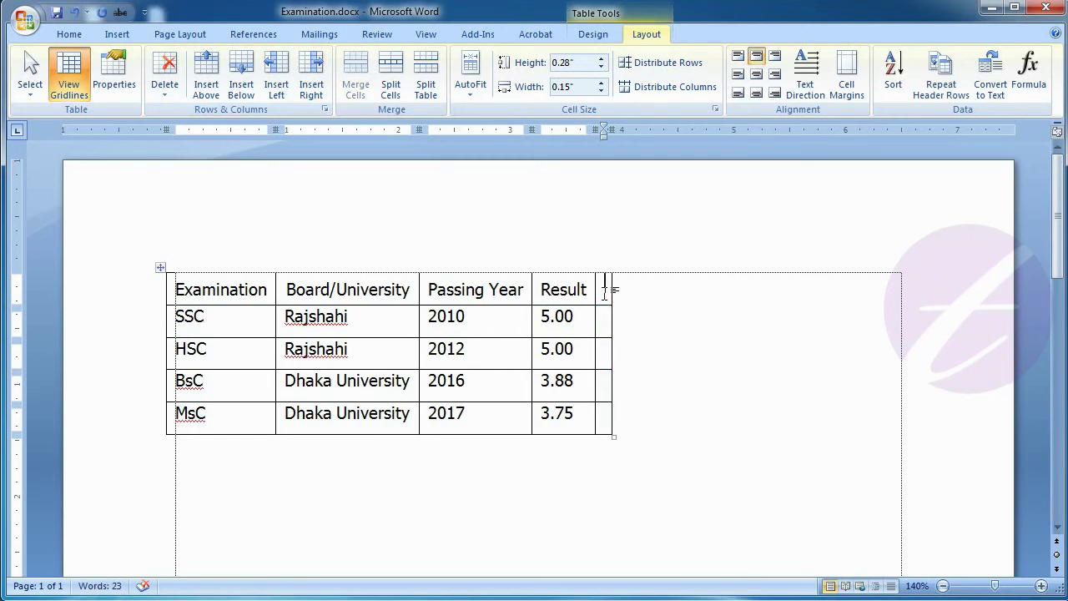
type("Passed")
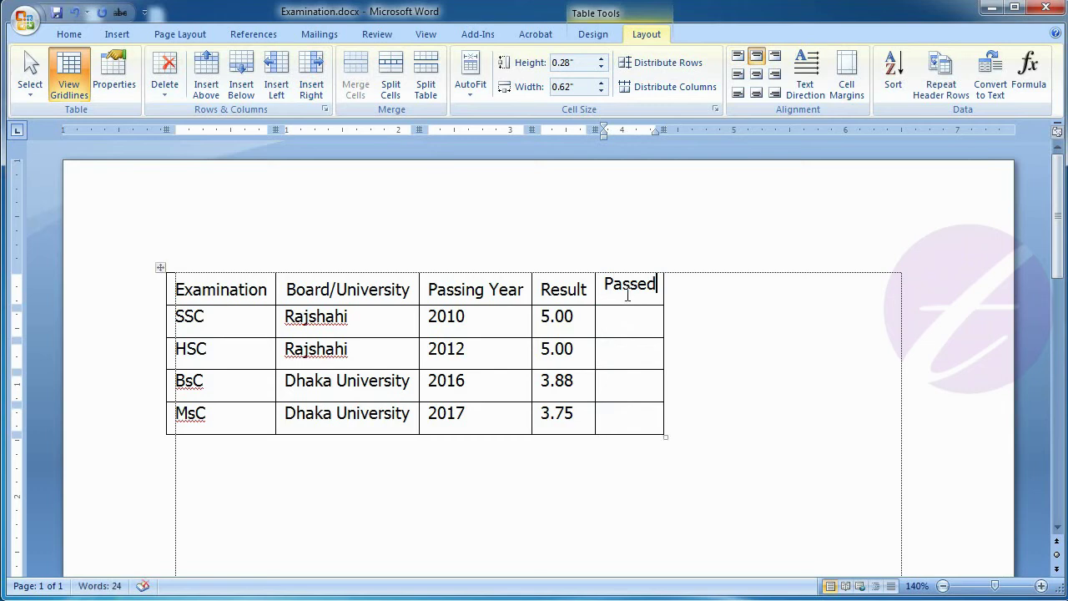
Merge the Passed column's four empty body cells into one tall cell.
left_click_drag(628, 291, 622, 421)
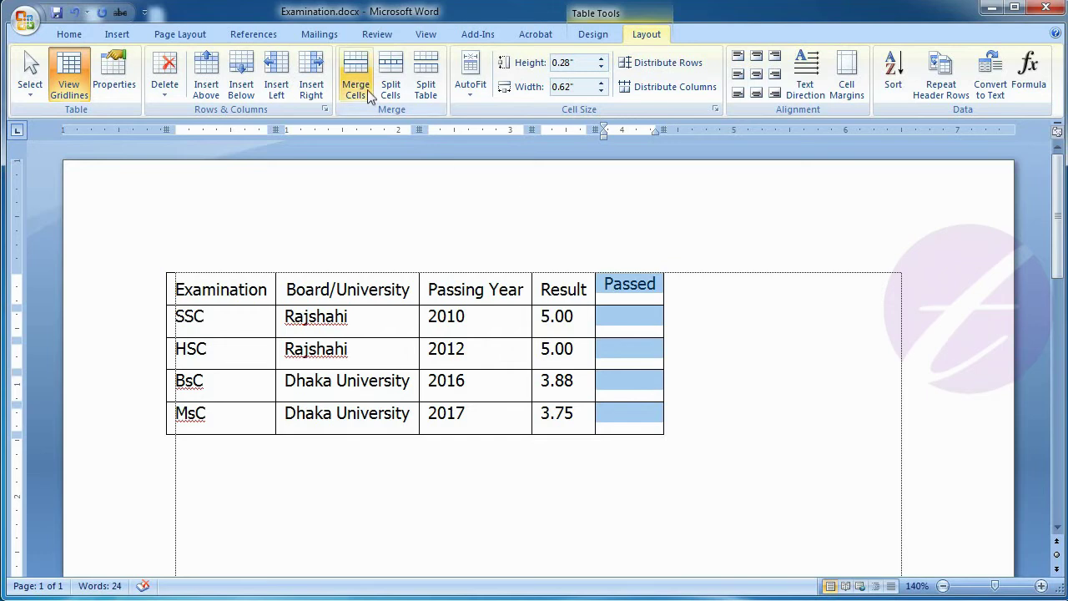
left_click(353, 73)
left_click(622, 285)
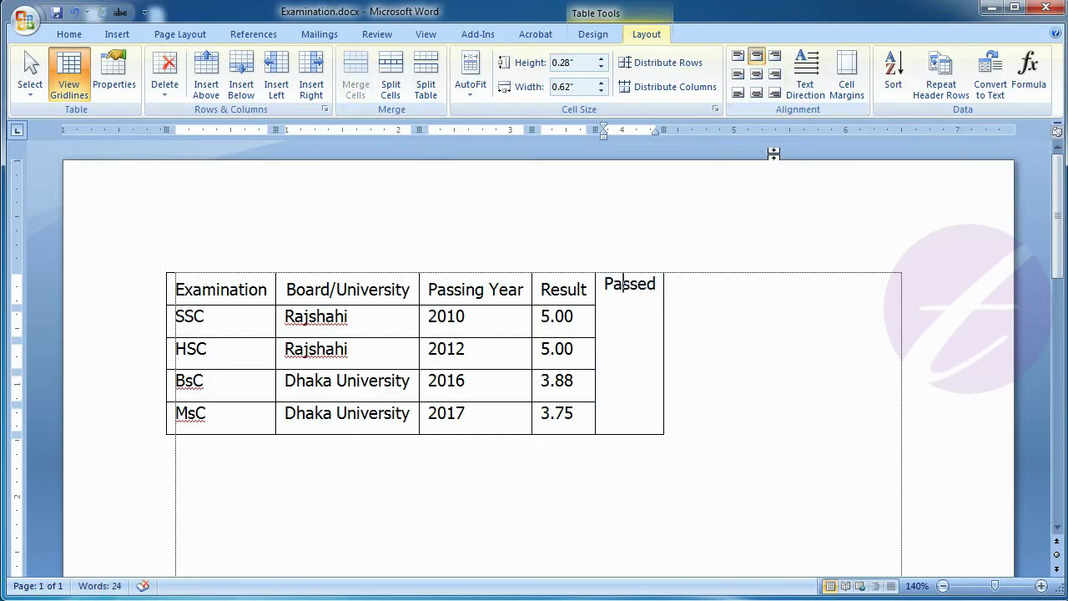
Cycle the Passed text direction: top-to-bottom, bottom-to-top, then back to horizontal.
left_click(805, 86)
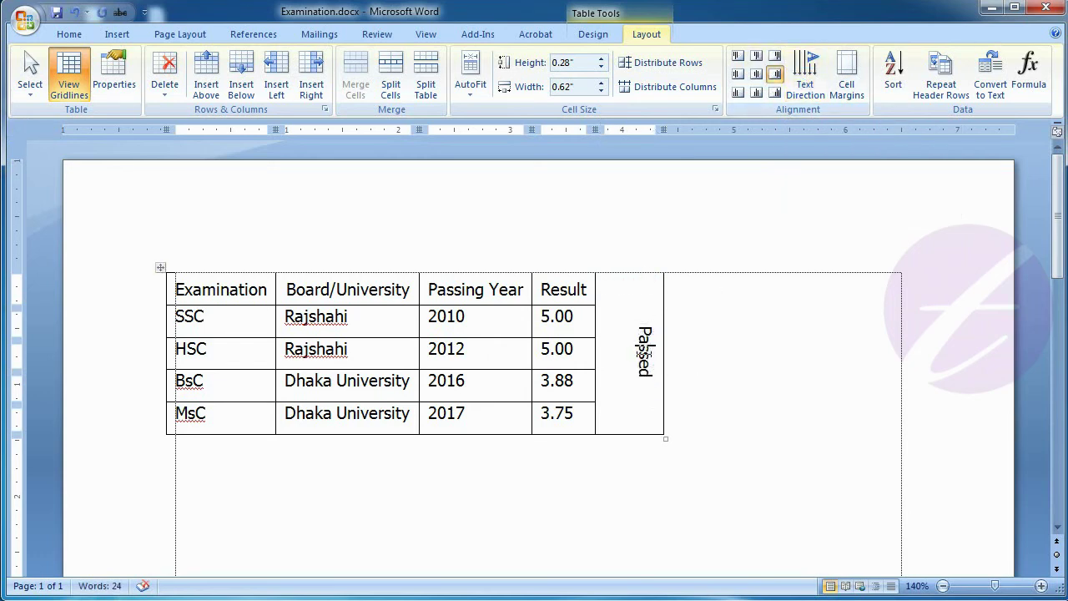
left_click(802, 90)
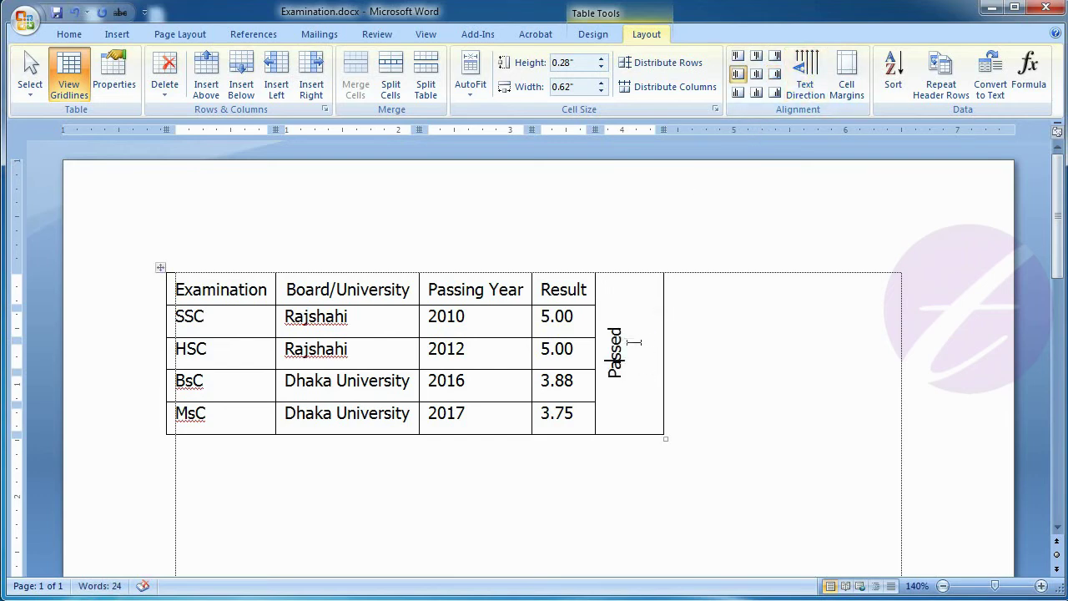
left_click(817, 99)
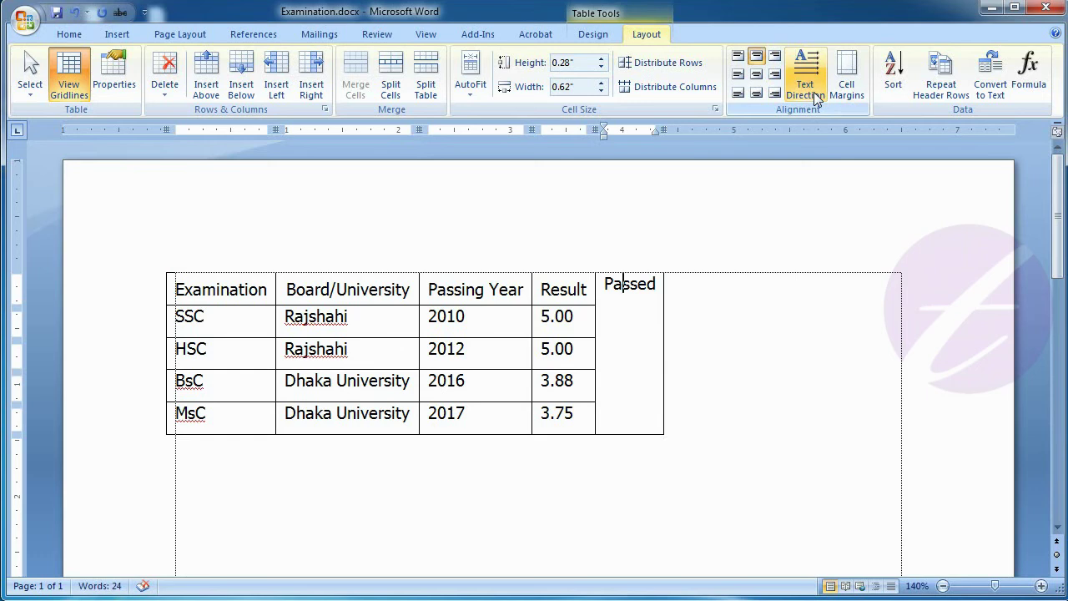